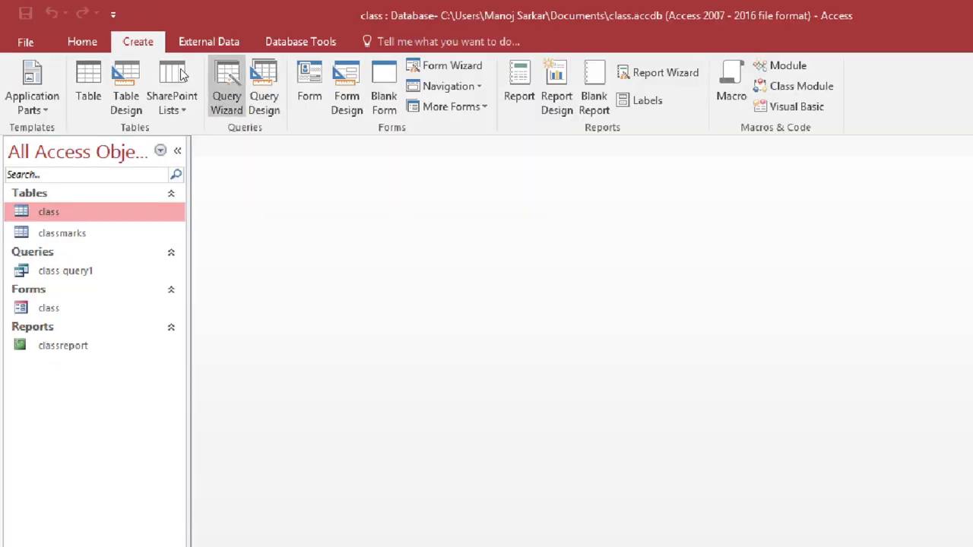
Launch the Simple Query Wizard from the New Query dialog.
{"action": "left_click", "coordinate": [227, 84]}
{"action": "left_click_drag", "start_coordinate": [550, 144], "coordinate": [338, 86]}
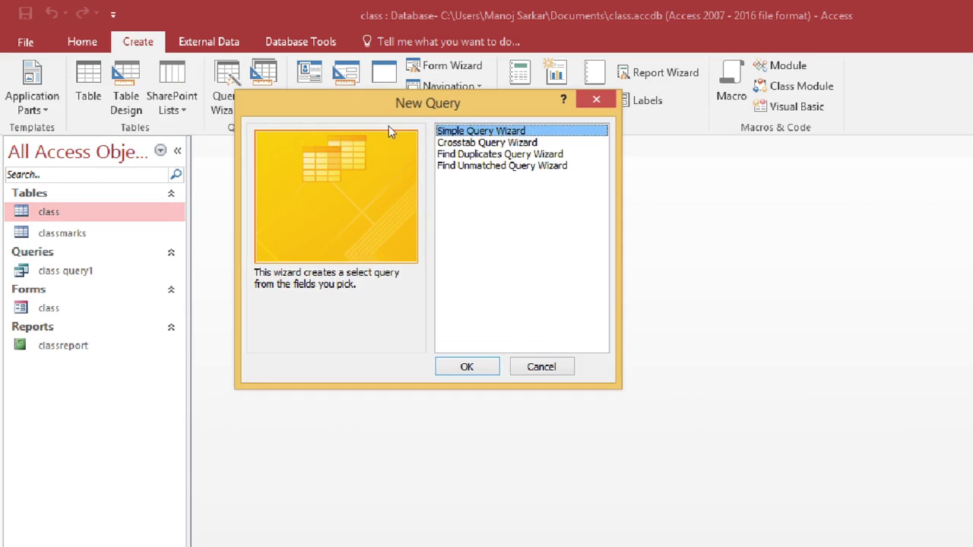
{"action": "key", "text": "Down"}
{"action": "key", "text": "Down"}
{"action": "key", "text": "Down"}
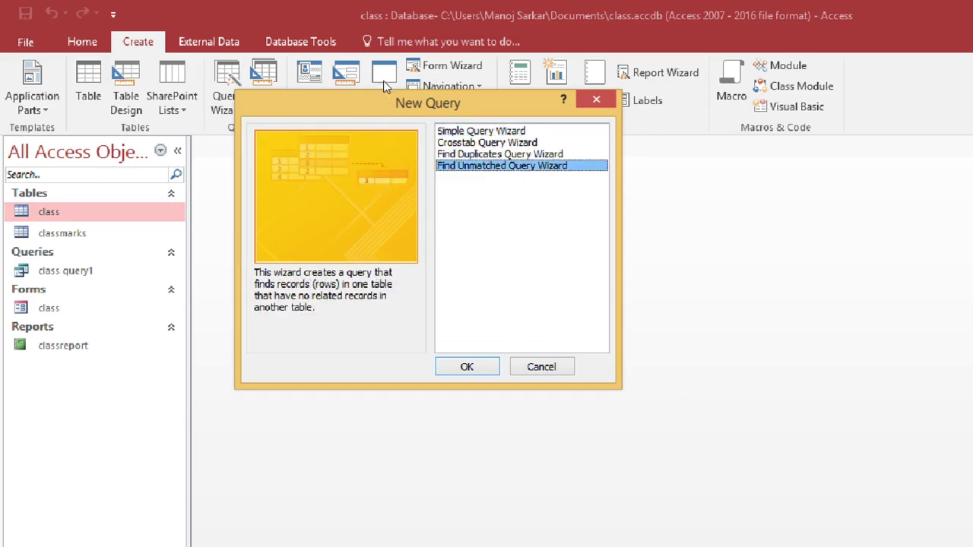
{"action": "key", "text": "Up"}
{"action": "key", "text": "Up"}
{"action": "key", "text": "Up"}
{"action": "key", "text": "Return"}
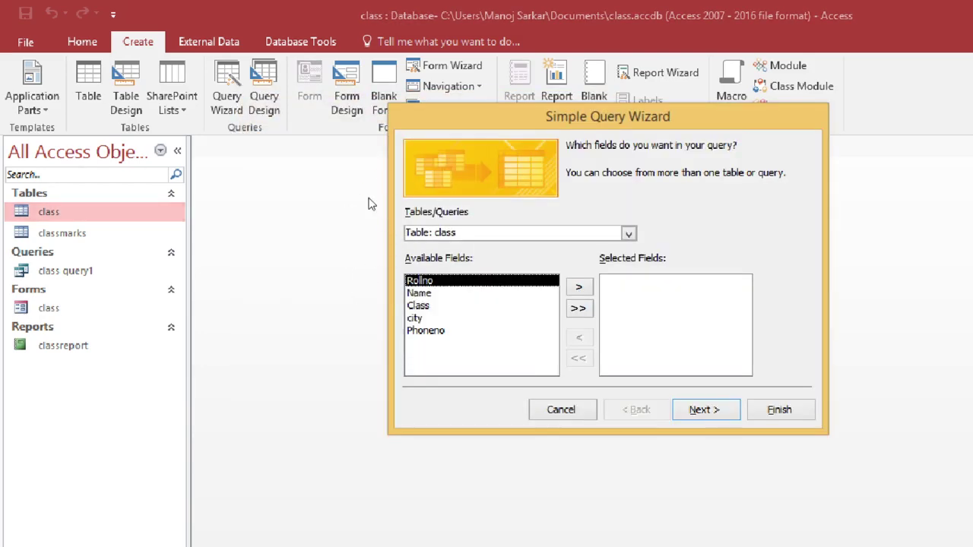
Add all five fields of the class table to the query's selected fields.
{"action": "left_click_drag", "start_coordinate": [448, 116], "coordinate": [278, 46]}
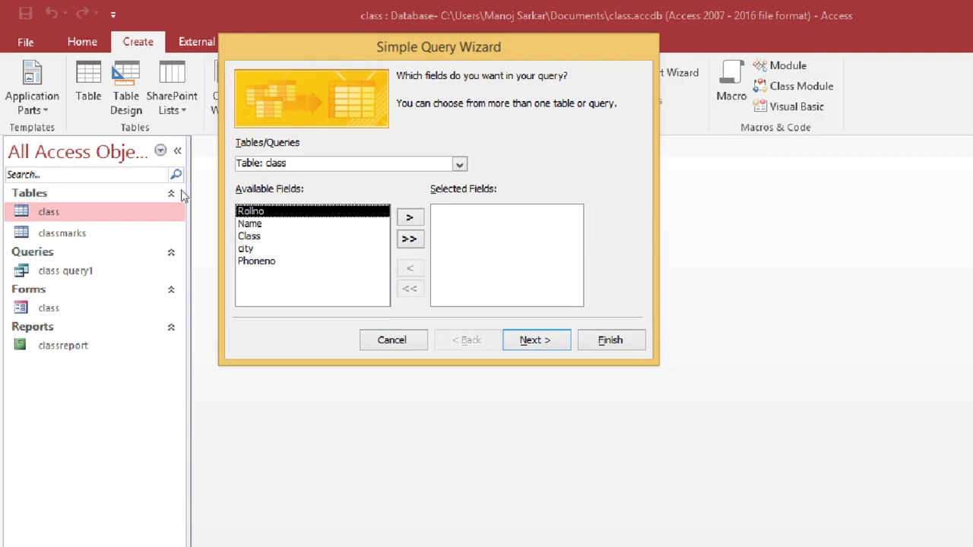
{"action": "key", "text": "Down"}
{"action": "key", "text": "Down"}
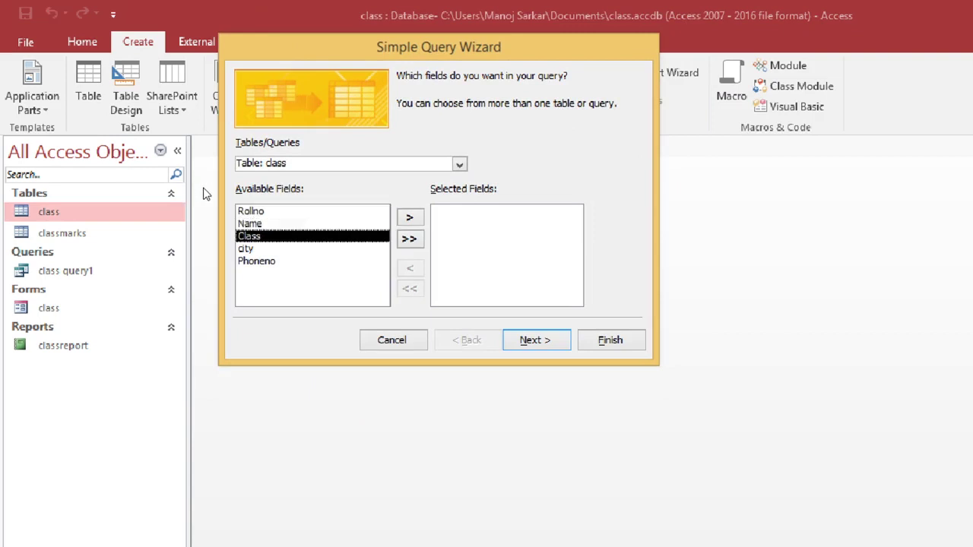
{"action": "key", "text": "Down"}
{"action": "key", "text": "Down"}
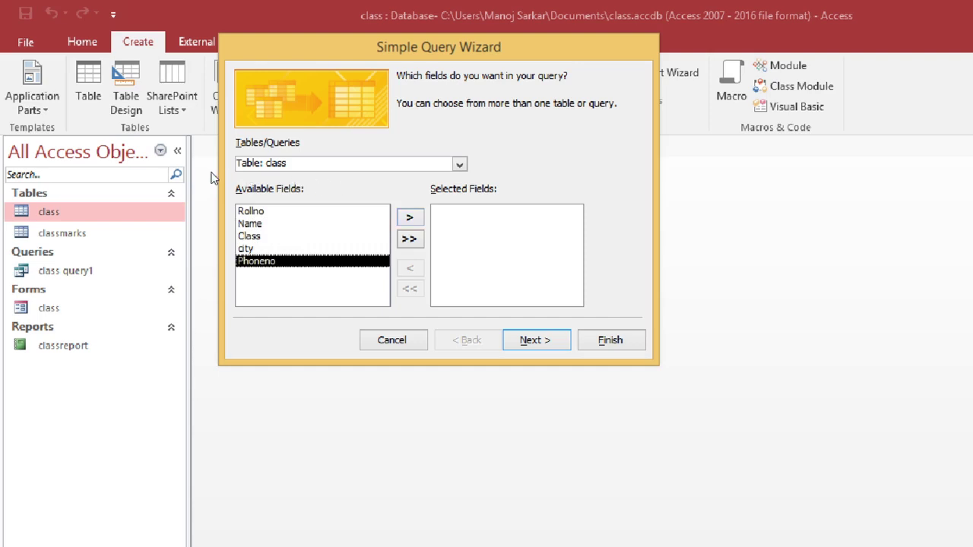
{"action": "key", "text": "Home"}
{"action": "key", "text": "Tab"}
{"action": "key", "text": "space"}
{"action": "key", "text": "space"}
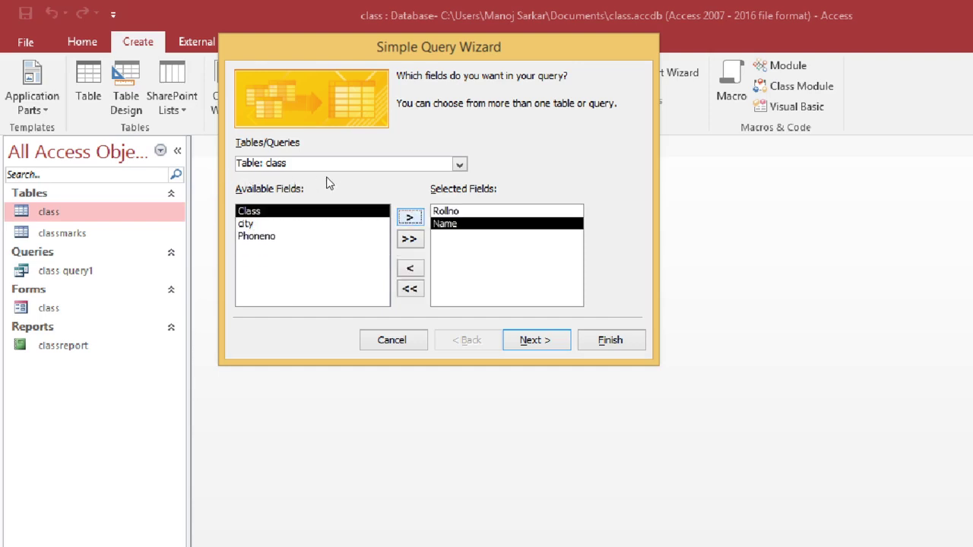
{"action": "key", "text": "Tab"}
{"action": "key", "text": "Tab"}
{"action": "key", "text": "Tab"}
{"action": "key", "text": "space"}
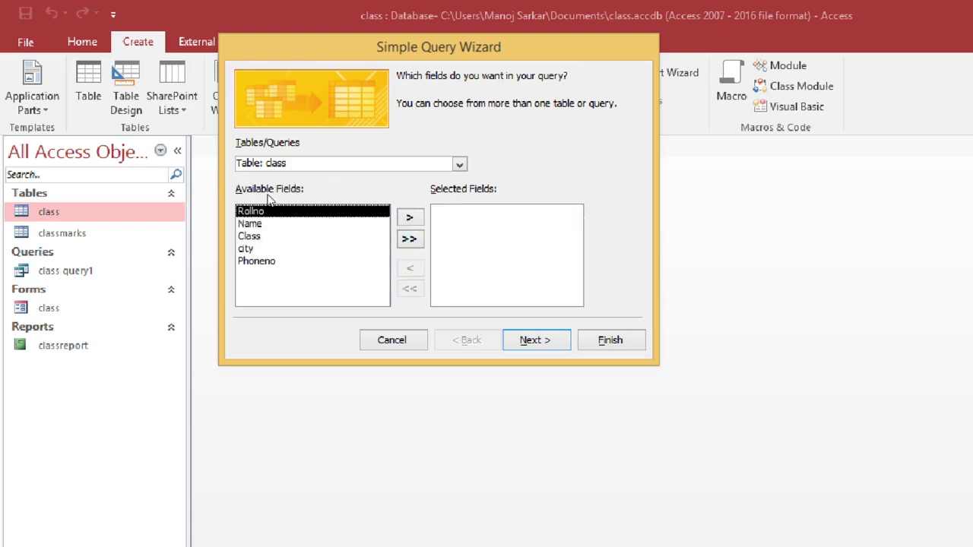
{"action": "key", "text": "space"}
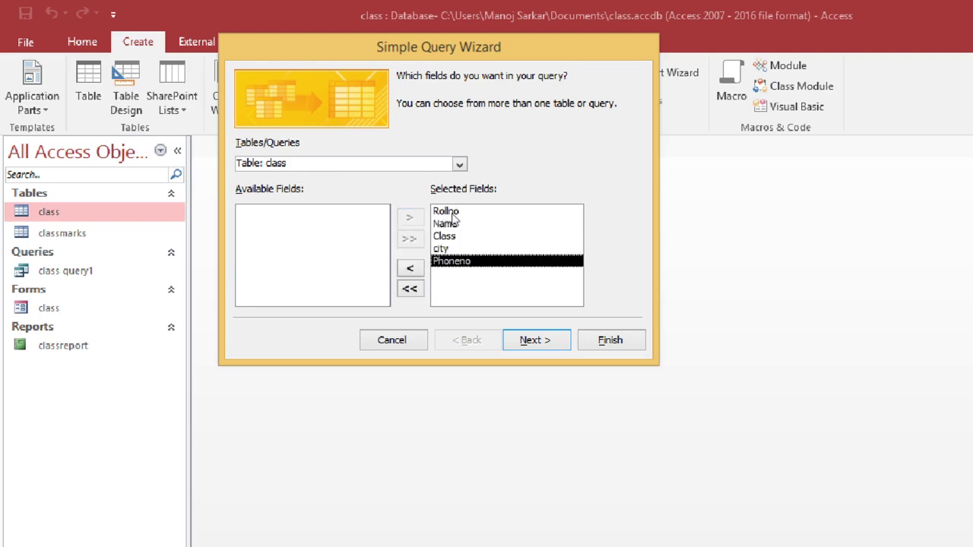
Keep a detail query, title it 'class Query', and finish to show its records.
{"action": "key", "text": "Return"}
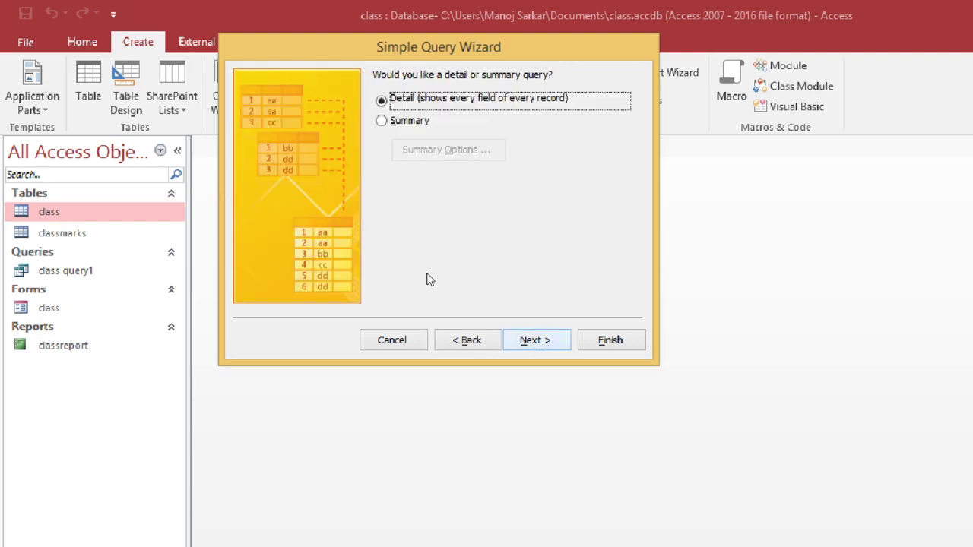
{"action": "key", "text": "Return"}
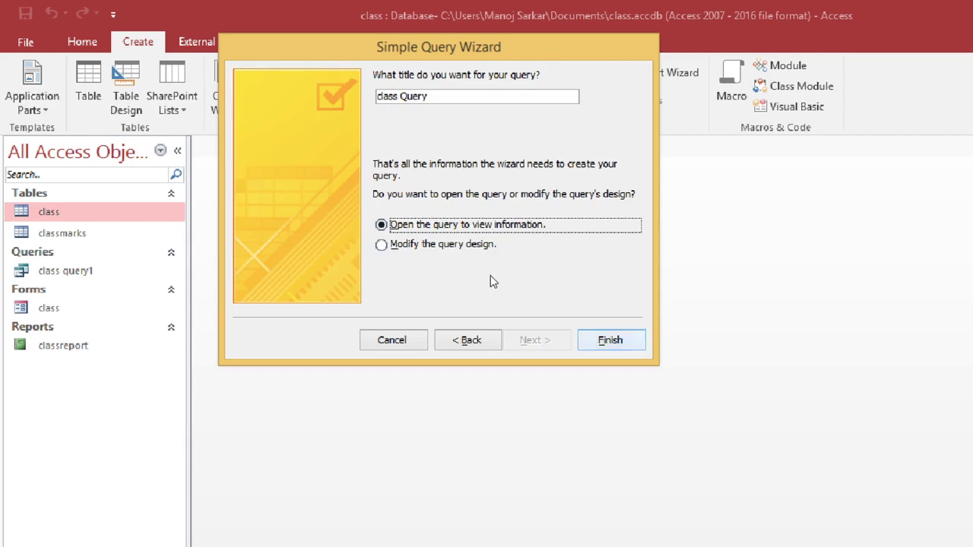
{"action": "key", "text": "Return"}
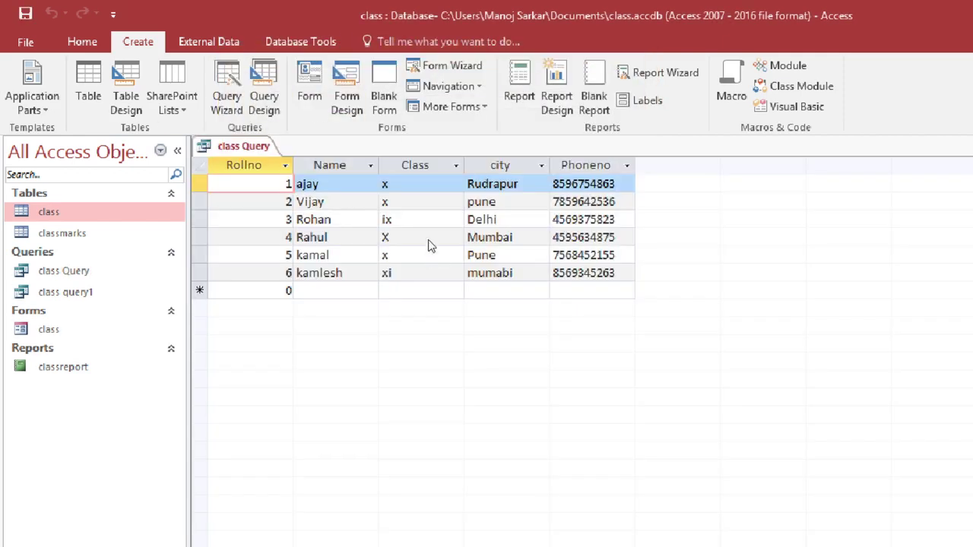